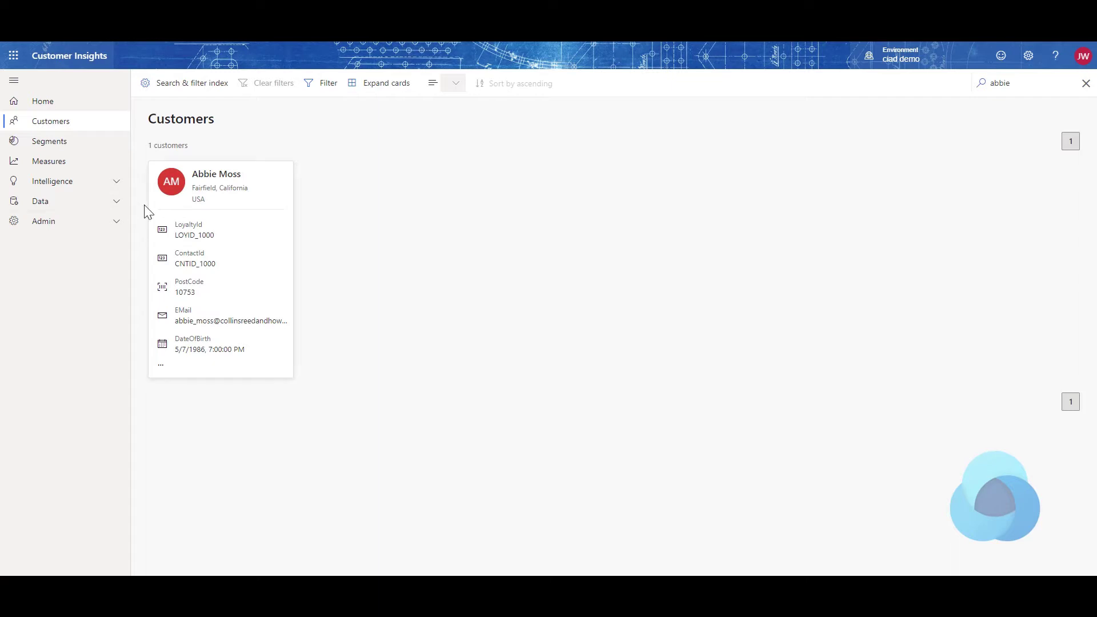
# - Open the eCommerce data source's eCommerceContacts query in Power Query
pyautogui.click(115, 207)
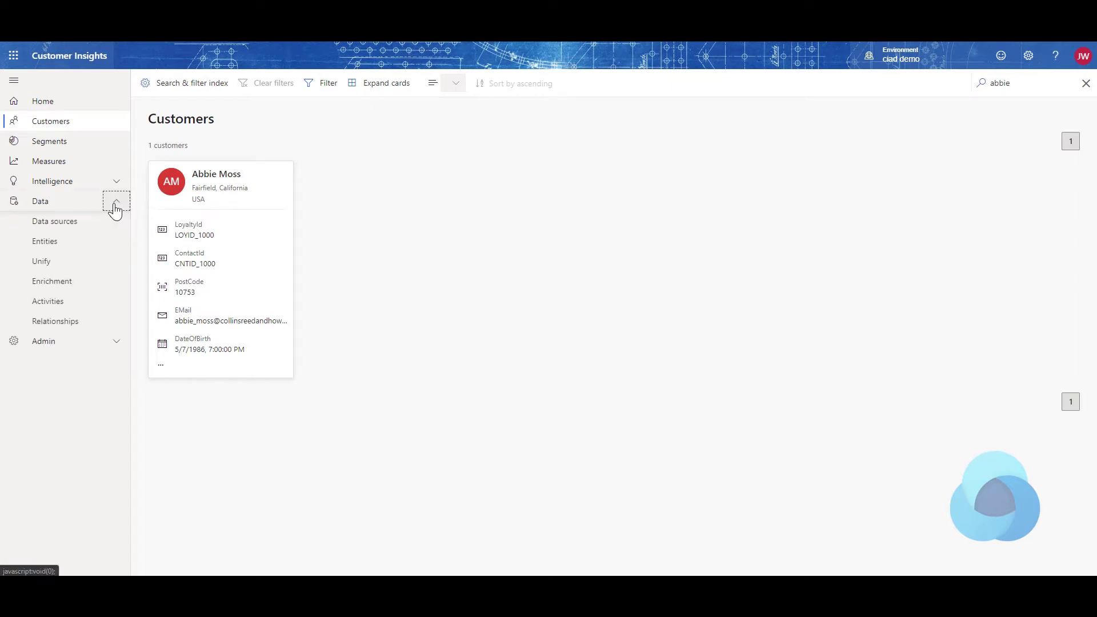
pyautogui.click(68, 228)
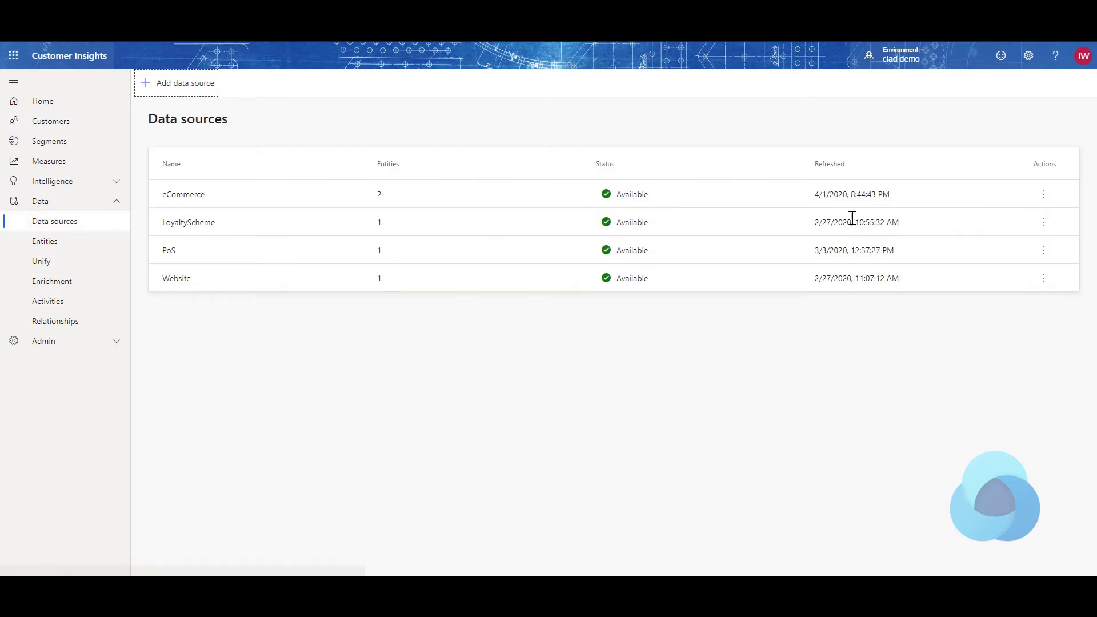
pyautogui.click(1043, 196)
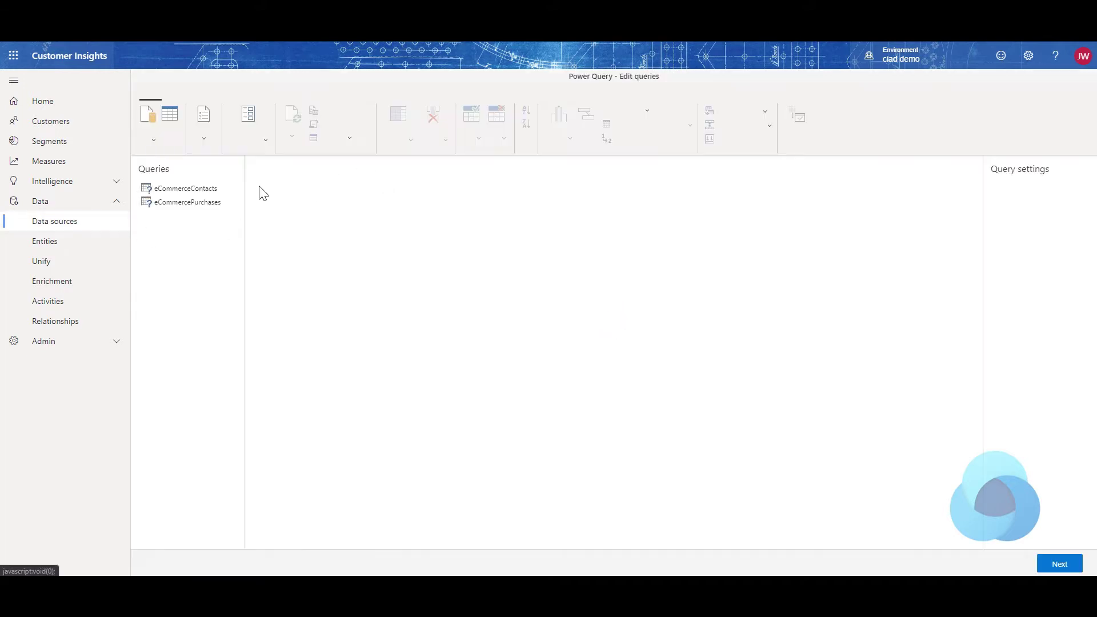
pyautogui.click(198, 188)
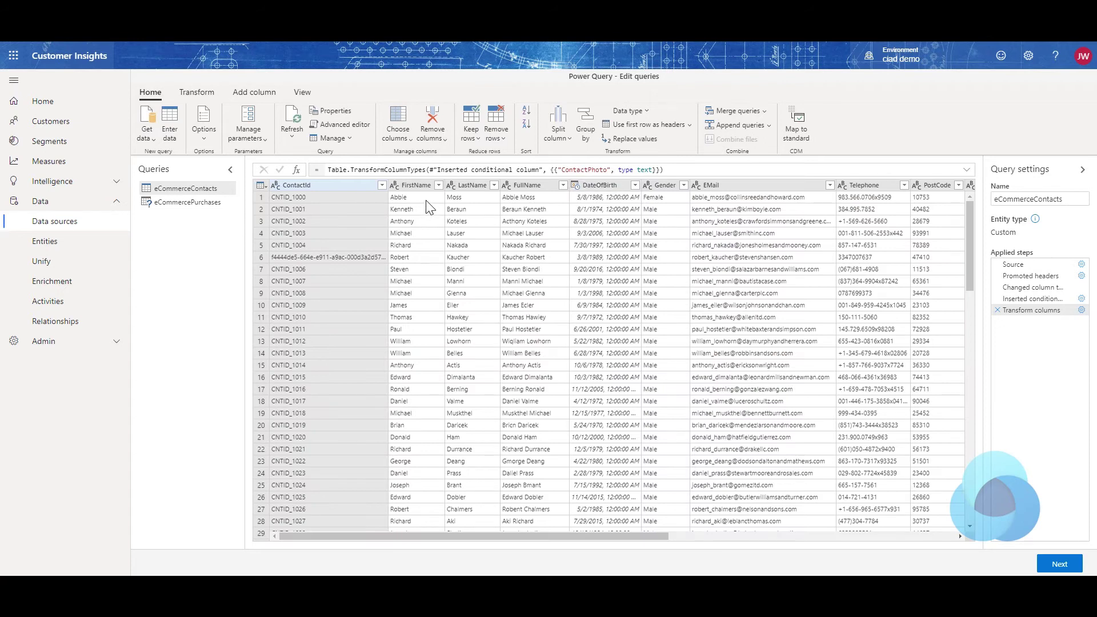
# - Scroll the query preview across to inspect the ContactPhoto column of image URLs
pyautogui.moveTo(576, 531); pyautogui.dragTo(862, 541)
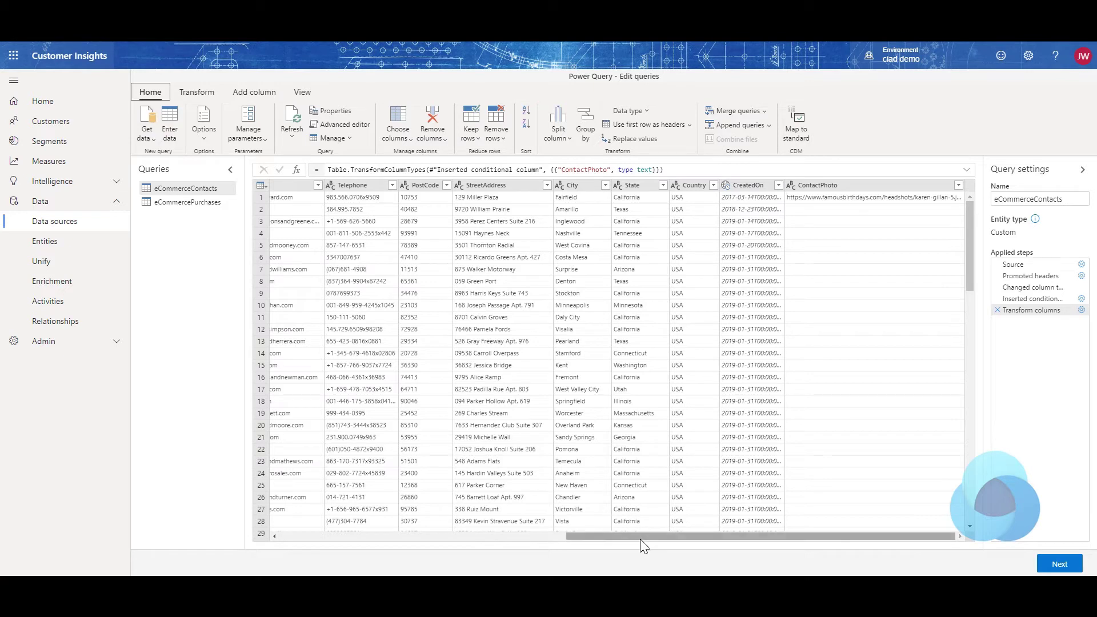
pyautogui.moveTo(636, 536); pyautogui.dragTo(359, 543)
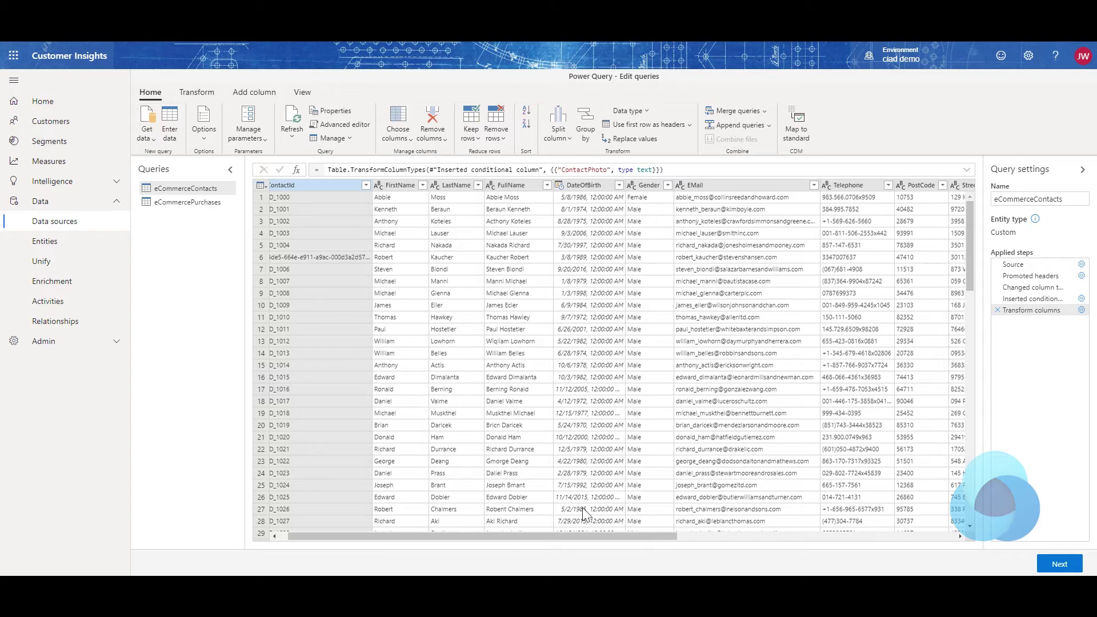
pyautogui.moveTo(604, 536); pyautogui.dragTo(894, 521)
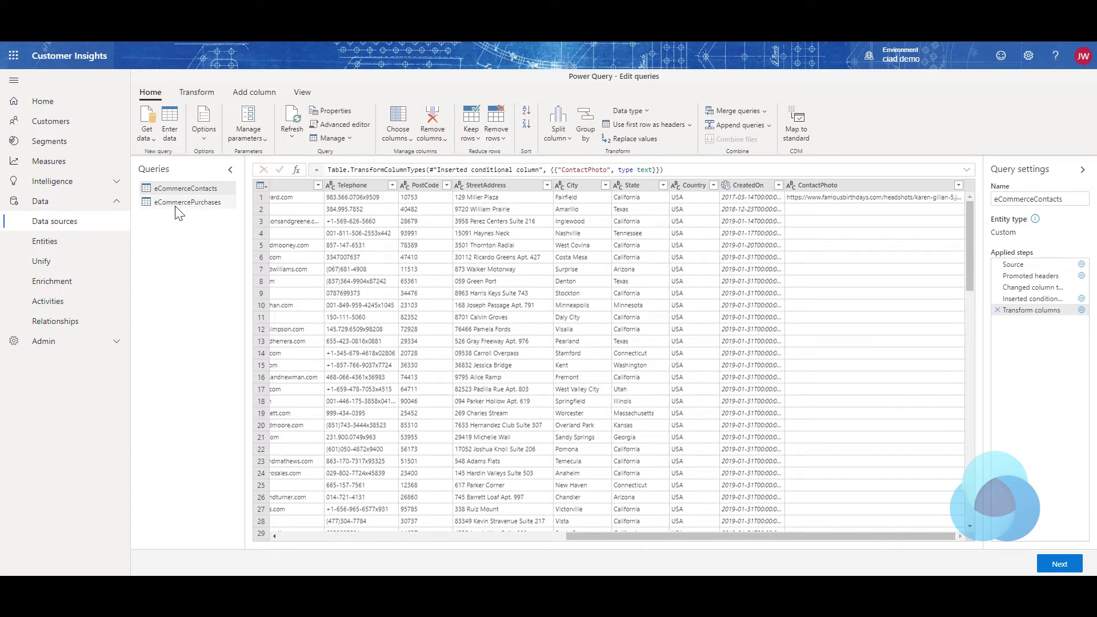
# - Leave Power Query without saving and open eCommerceContacts' field list in the Unify Map step
pyautogui.click(52, 265)
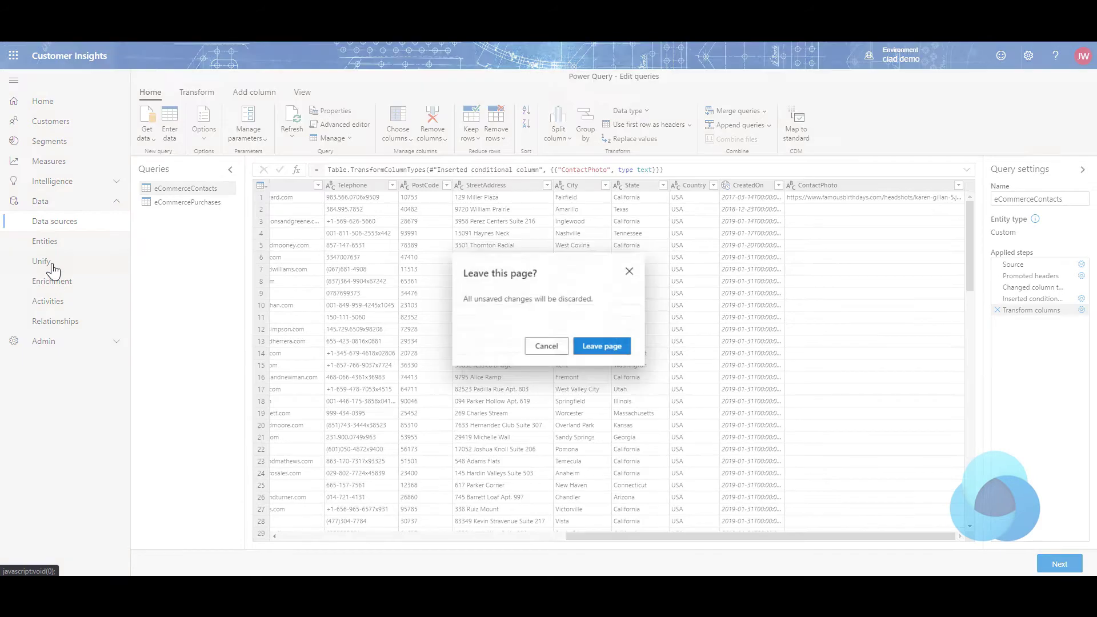
pyautogui.click(584, 354)
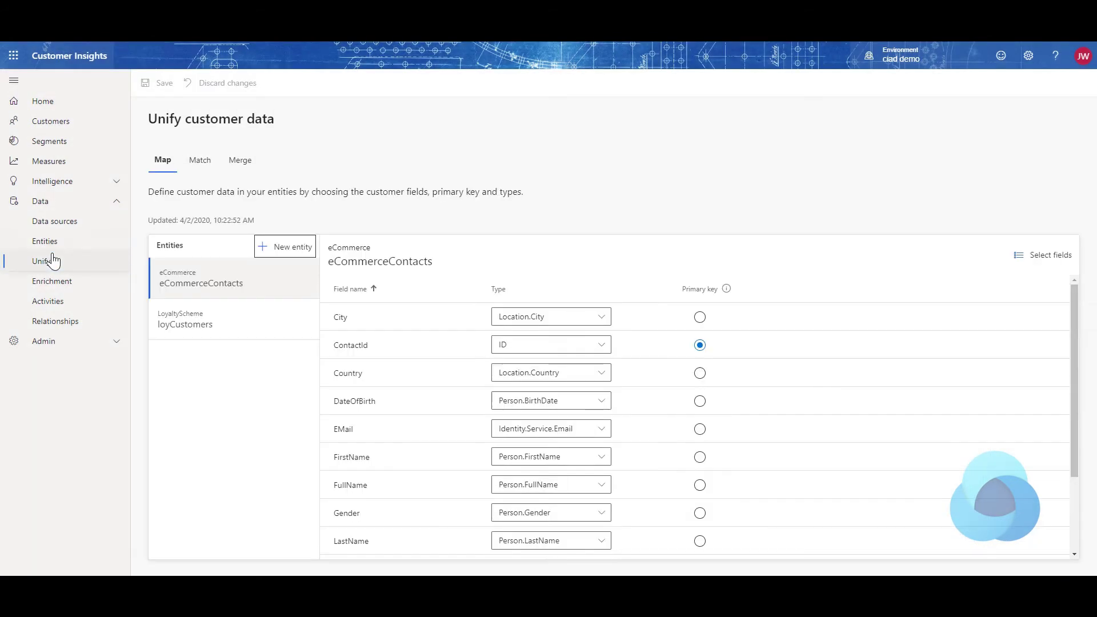
pyautogui.click(223, 283)
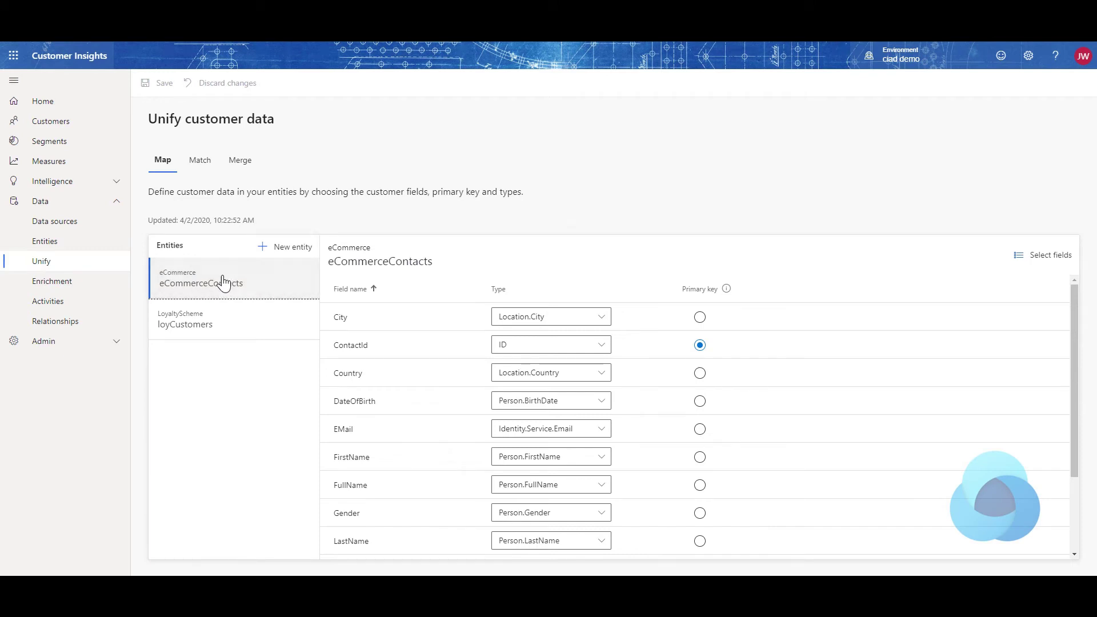
pyautogui.click(1026, 266)
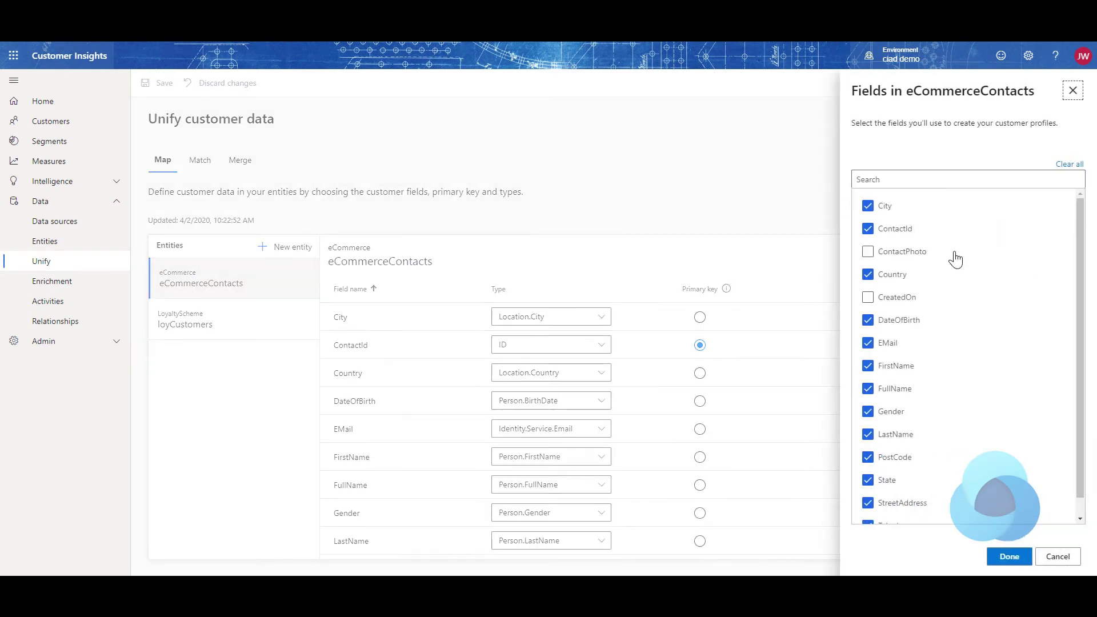
# - Add the ContactPhoto field, map it as Person.ProfileImage, and save the mapping
pyautogui.click(868, 252)
pyautogui.click(1008, 557)
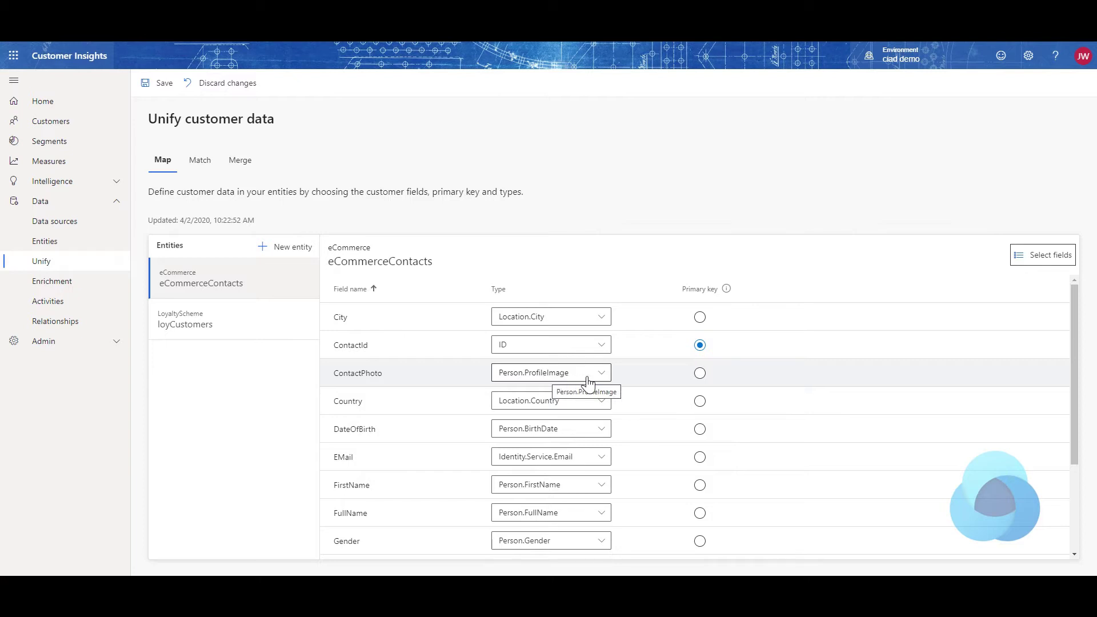
pyautogui.click(601, 377)
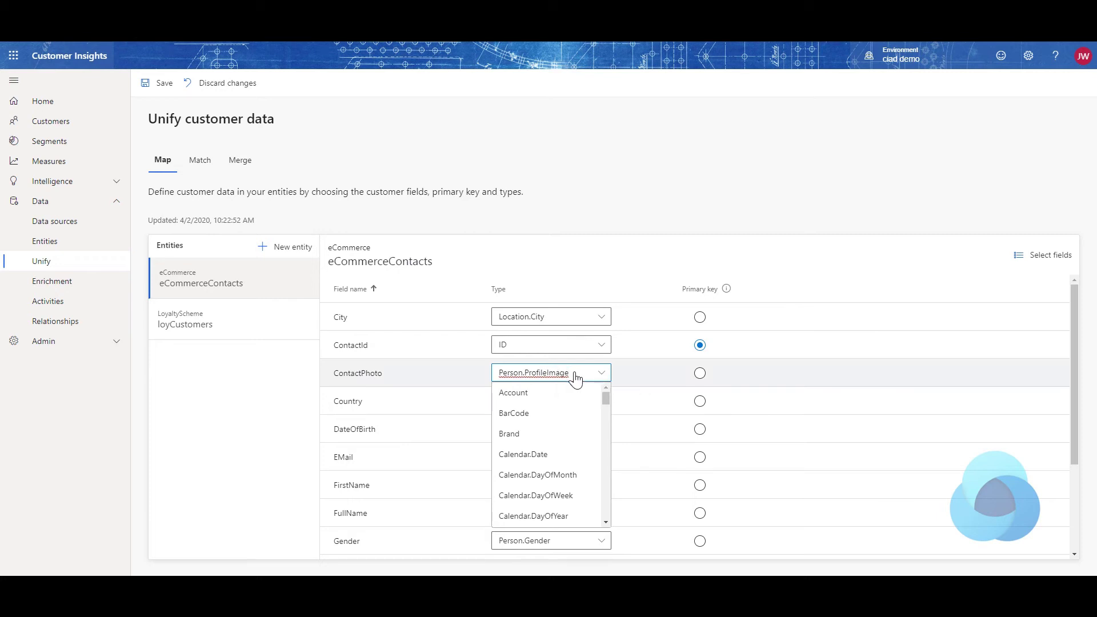
pyautogui.click(798, 369)
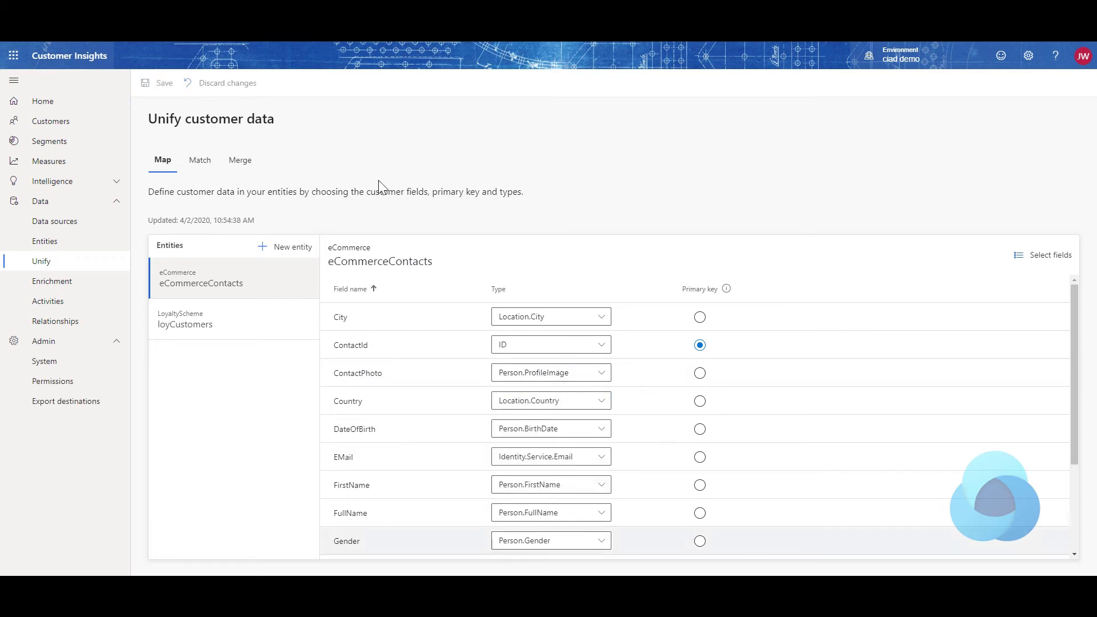
# - Rerun matching, yielding 5,061 unique customers and 4,943 matched records
pyautogui.click(195, 157)
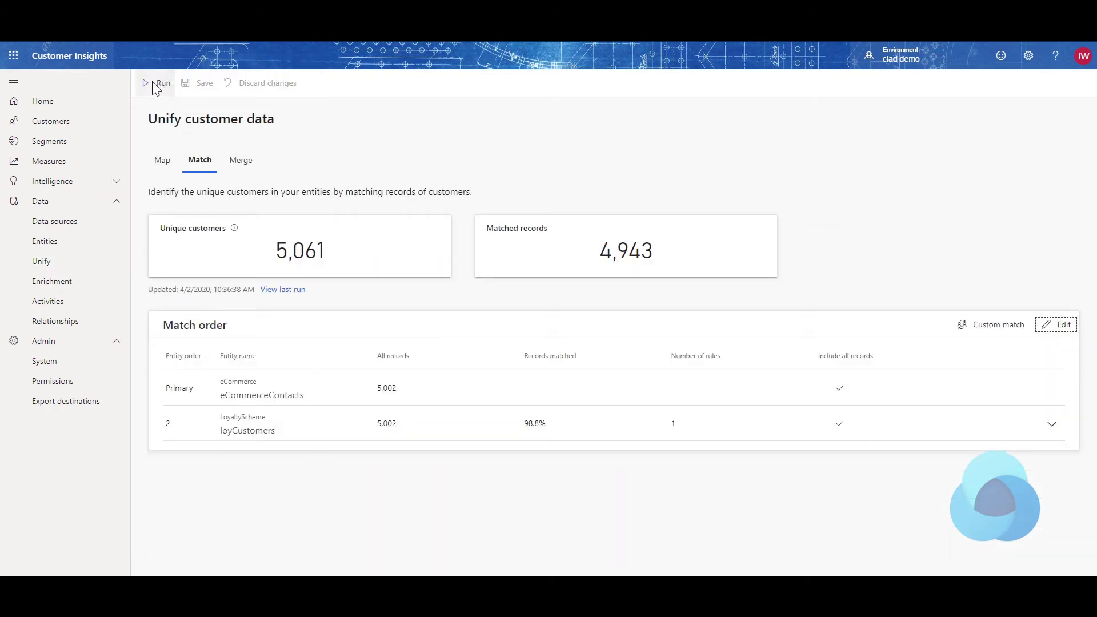
pyautogui.click(148, 86)
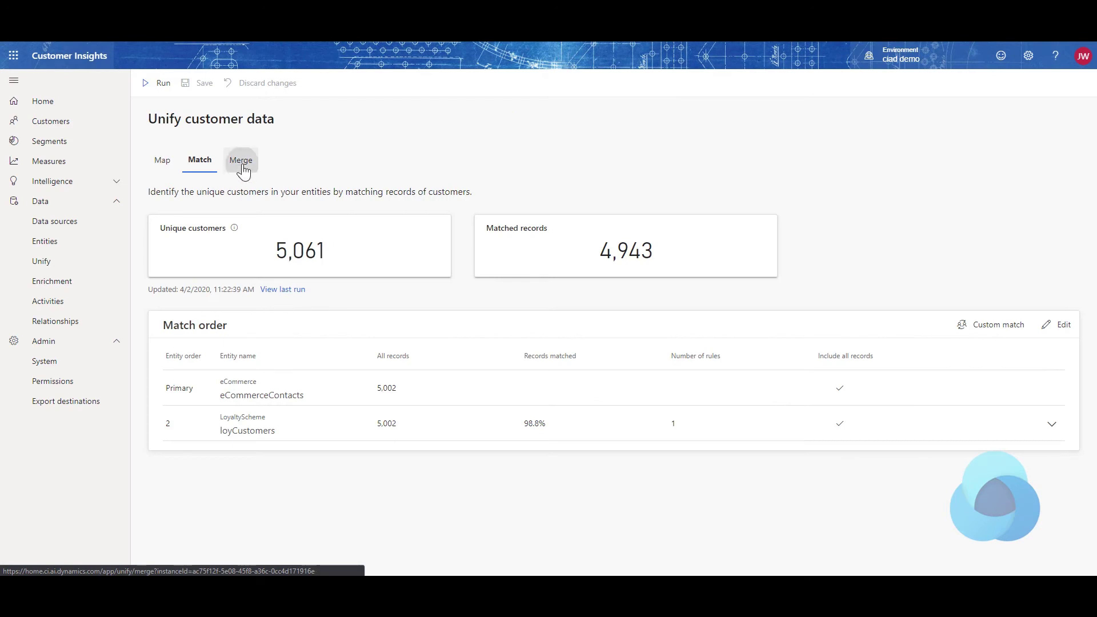
# - Restore eCommerceContacts' ContactPhoto to the merged customer fields, save, and rerun the merge
pyautogui.click(242, 167)
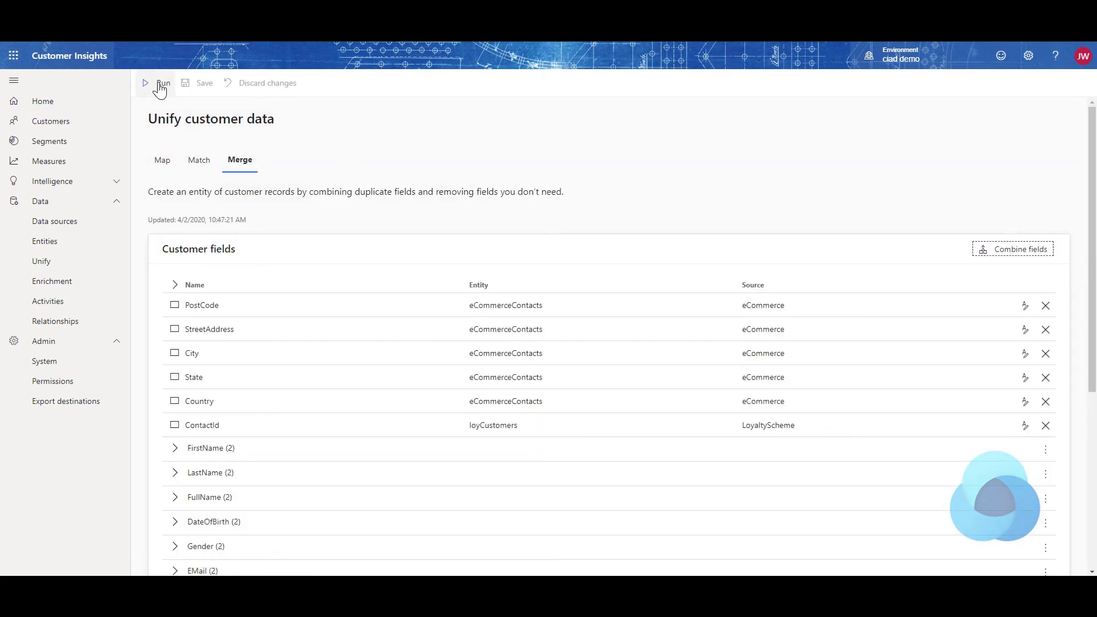
pyautogui.scroll(-2, 857, 467)
pyautogui.scroll(-4, 887, 469)
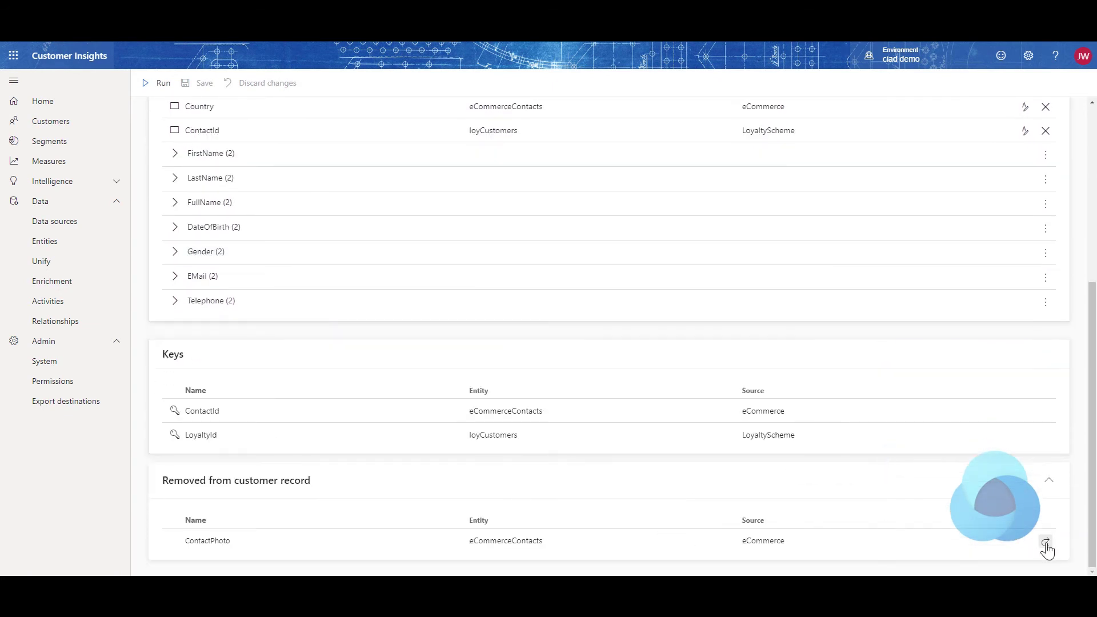
pyautogui.click(1045, 543)
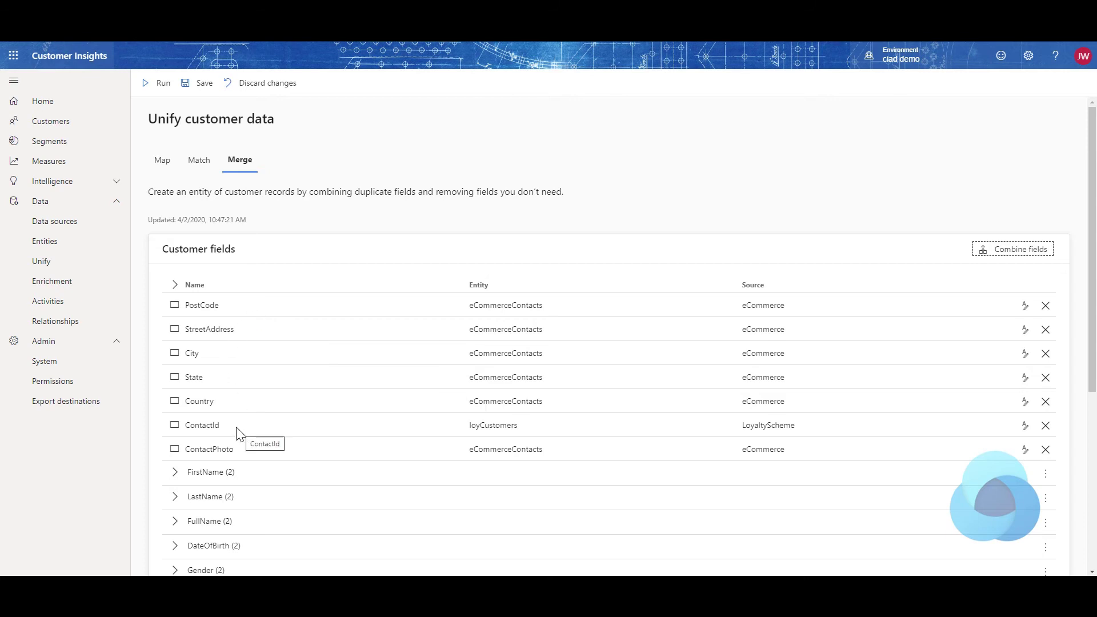
pyautogui.click(197, 90)
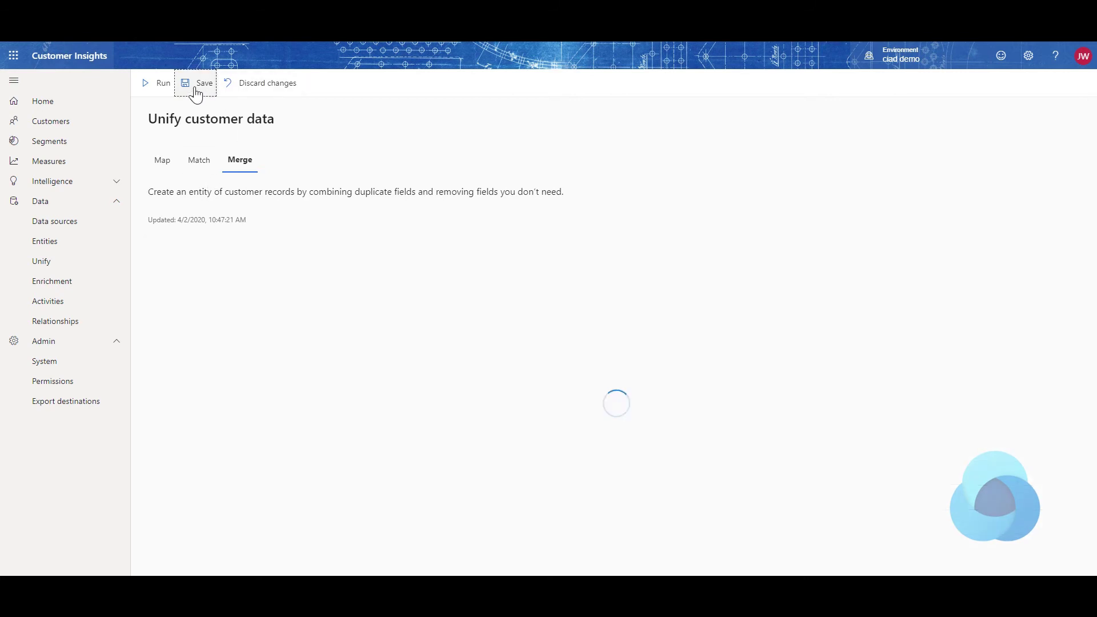
pyautogui.click(152, 84)
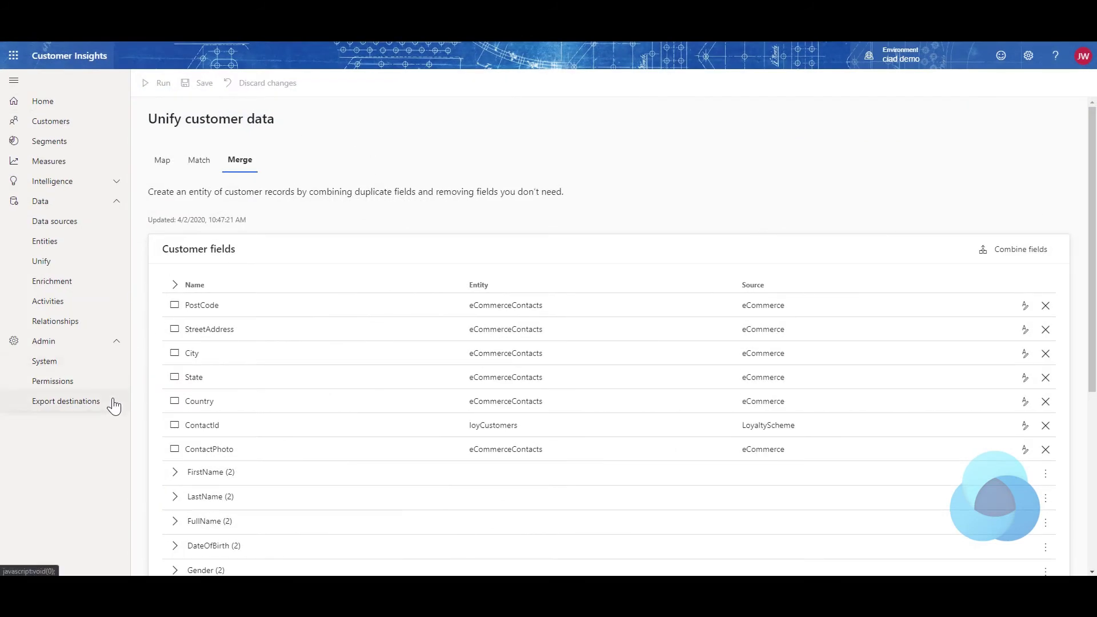
# - Confirm in Admin > System that map, match and merge finished, then reopen the 5061-customer list
pyautogui.click(103, 362)
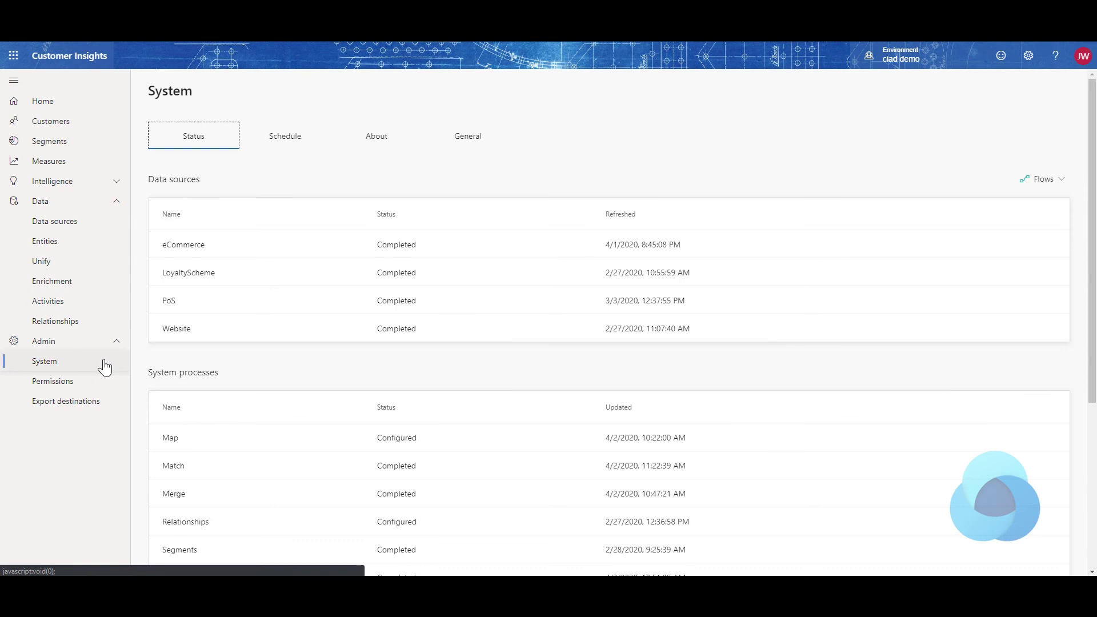
pyautogui.scroll(-4, 219, 410)
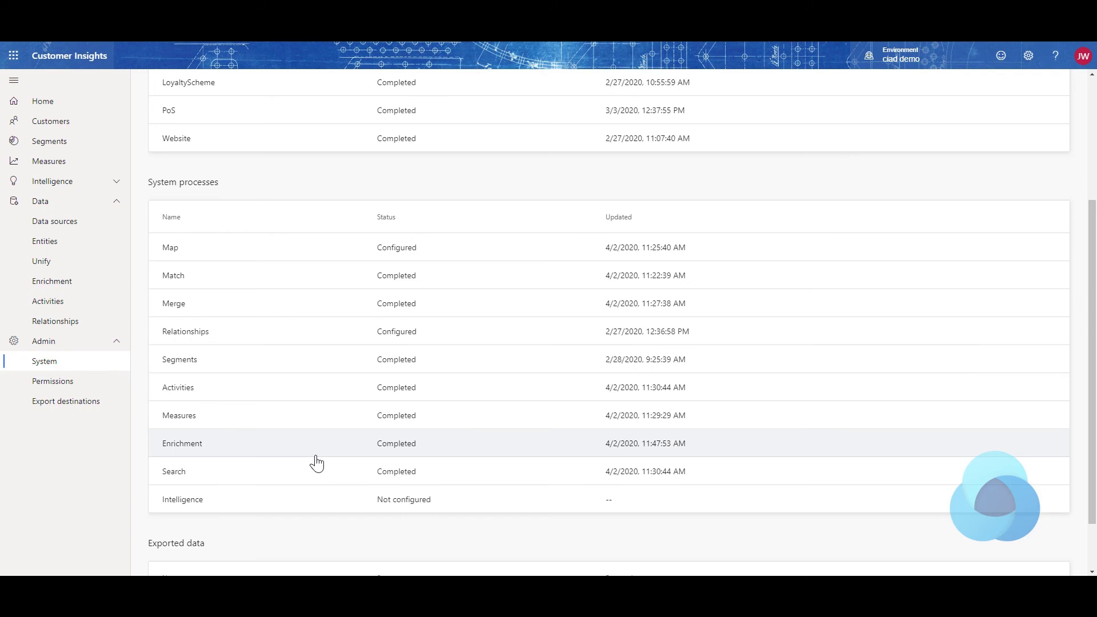
pyautogui.click(61, 122)
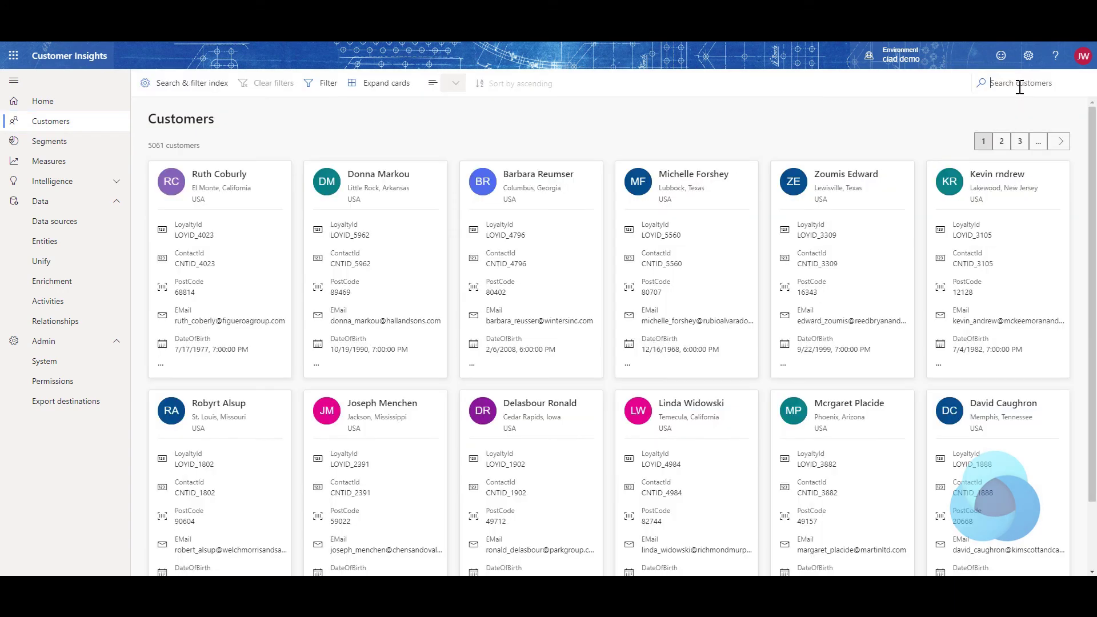
# - Search the customer by first name, view her profile photo, then go to Data > Unify
pyautogui.write('abbiew')
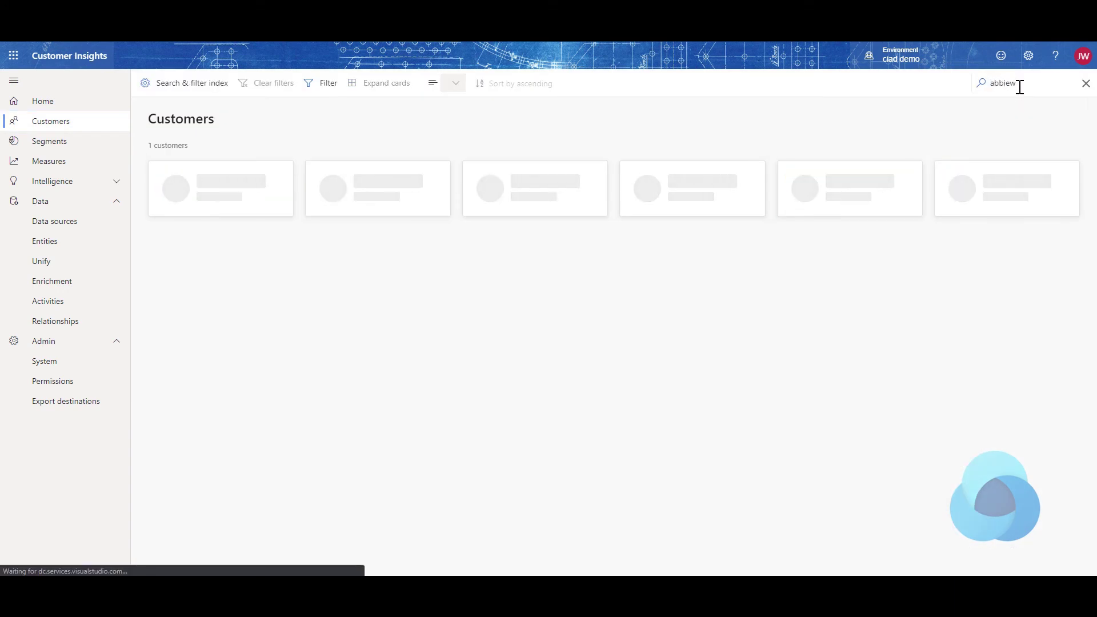
pyautogui.press('BackSpace')
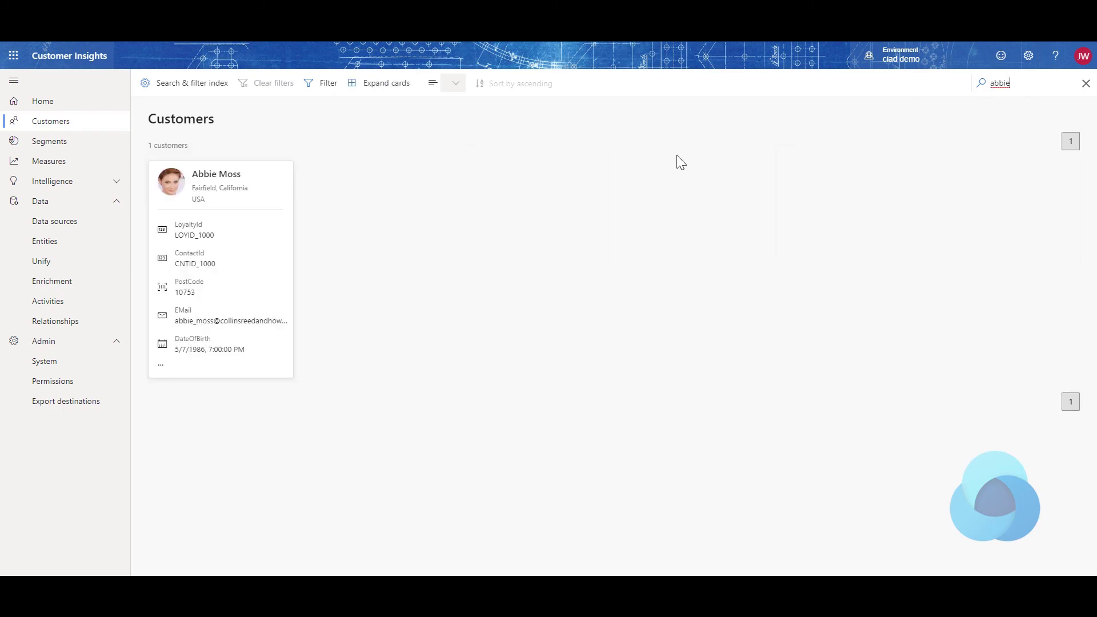
pyautogui.click(178, 195)
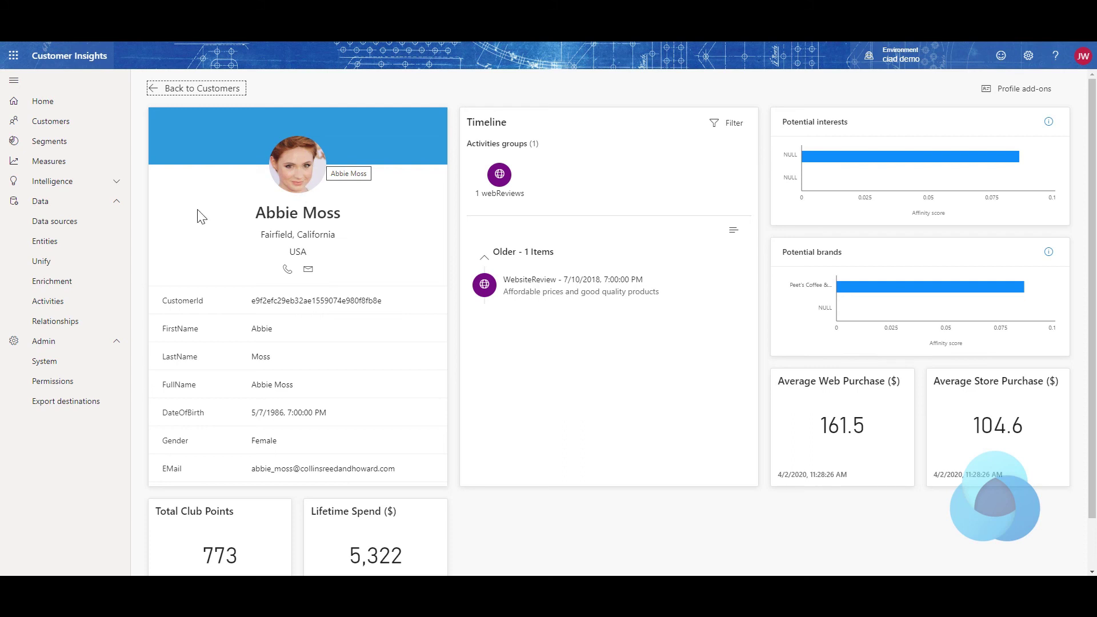
pyautogui.click(66, 264)
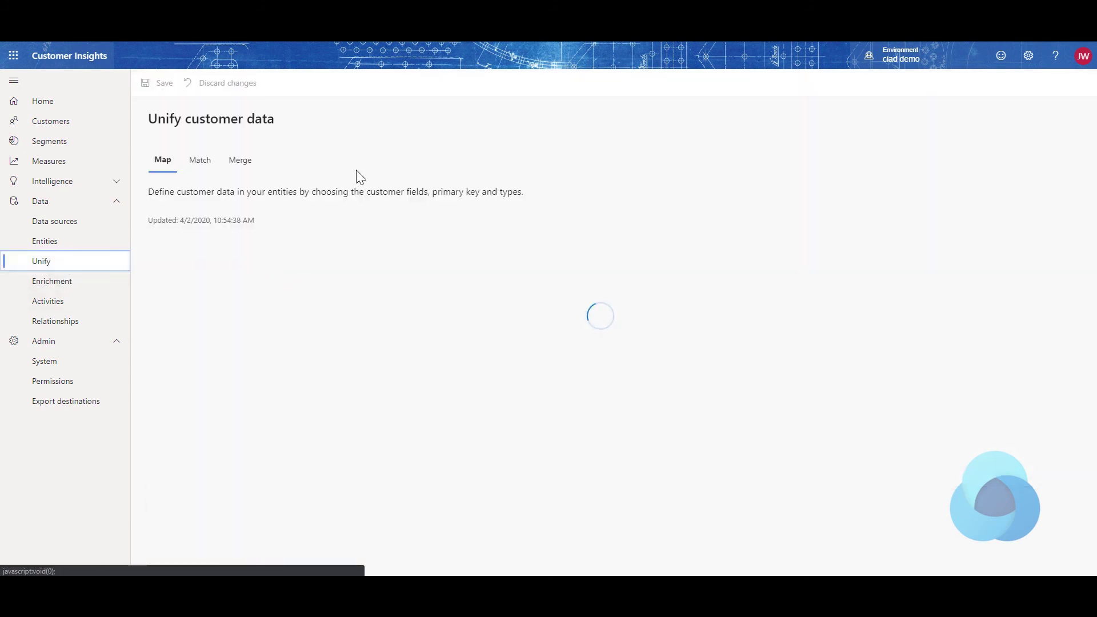